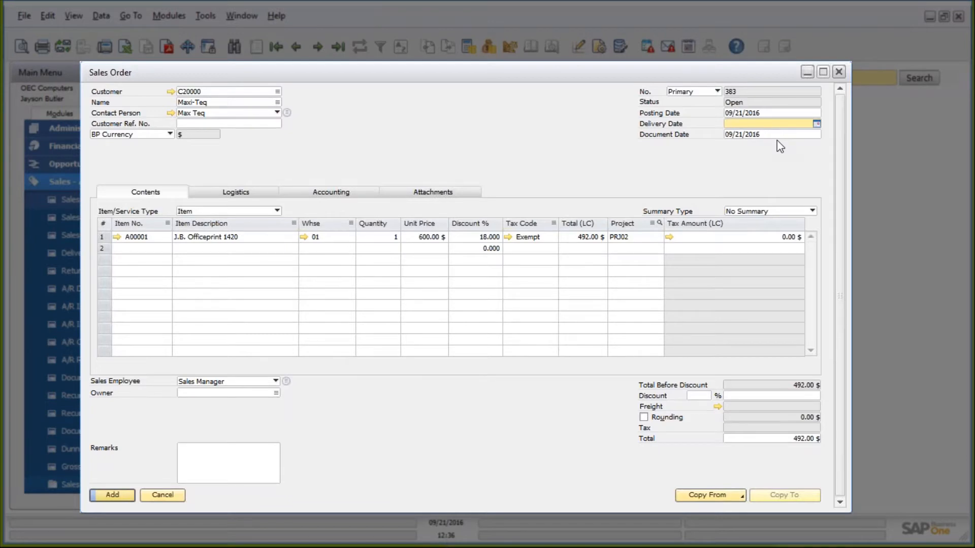
pyautogui.write('09')
pyautogui.write('2')
pyautogui.write('2201')
pyautogui.write('6')
# Enter 09222016 as the Delivery Date, giving 09/22/2016.
pyautogui.press('Tab')
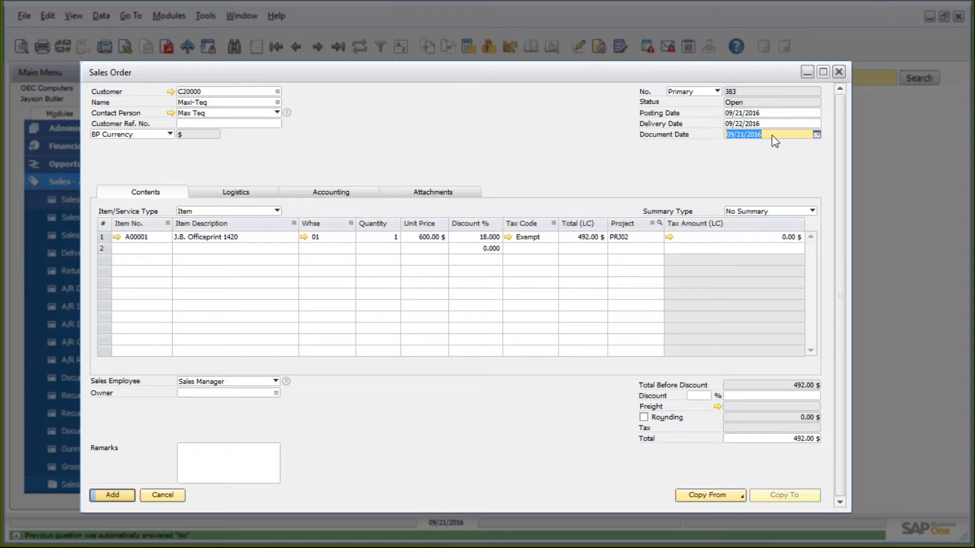
# Enter just the day 30 in Delivery Date, giving 09/30/2016.
pyautogui.click(752, 124)
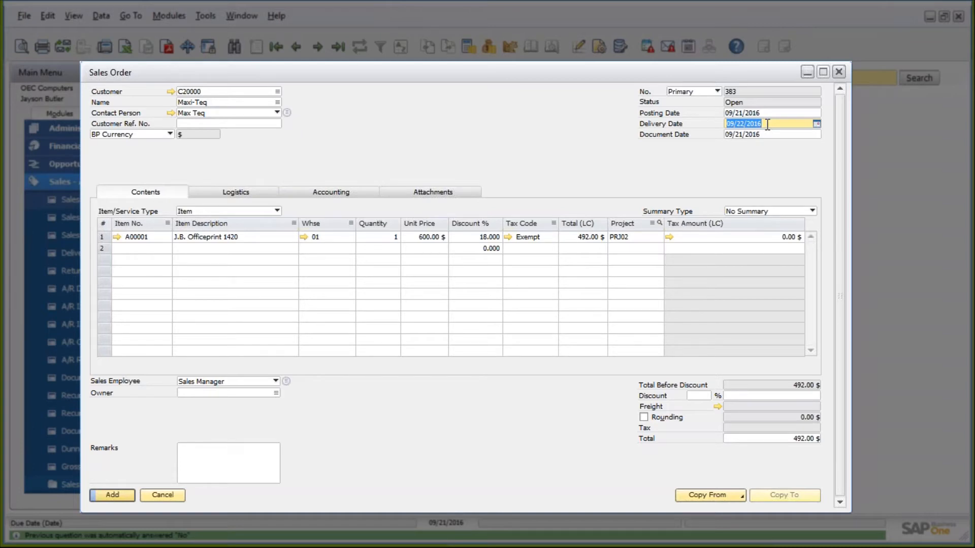
pyautogui.write('30')
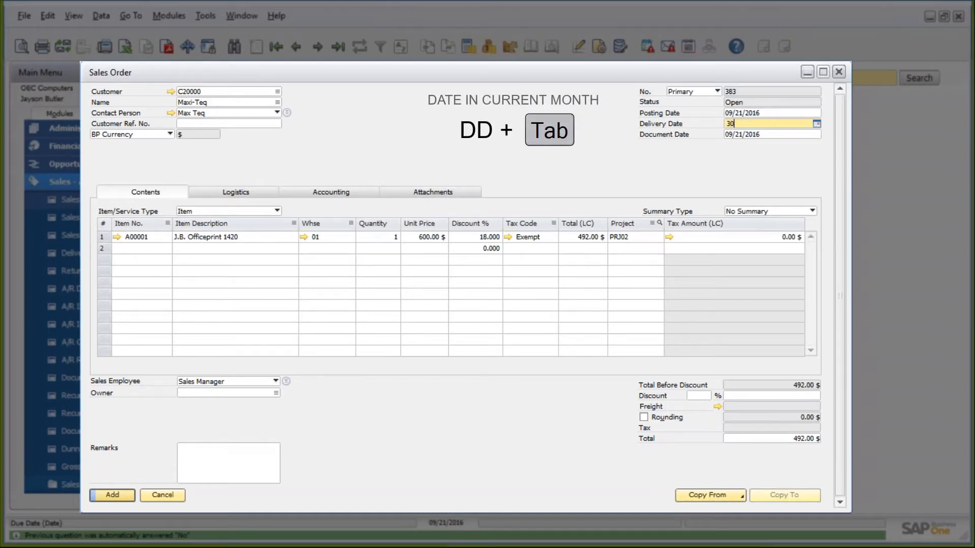
pyautogui.press('Tab')
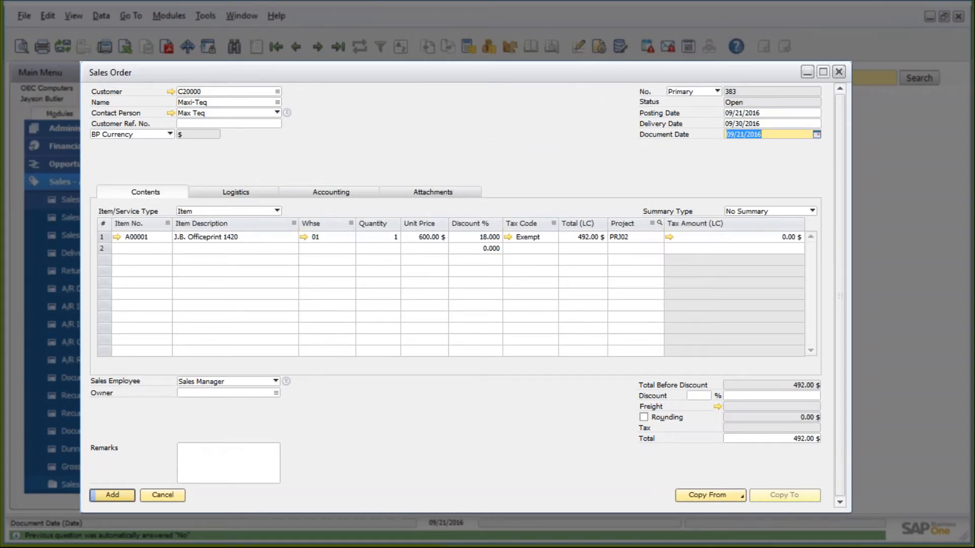
# Enter month and day 1006 in Delivery Date, giving 10/06/2016.
pyautogui.click(759, 134)
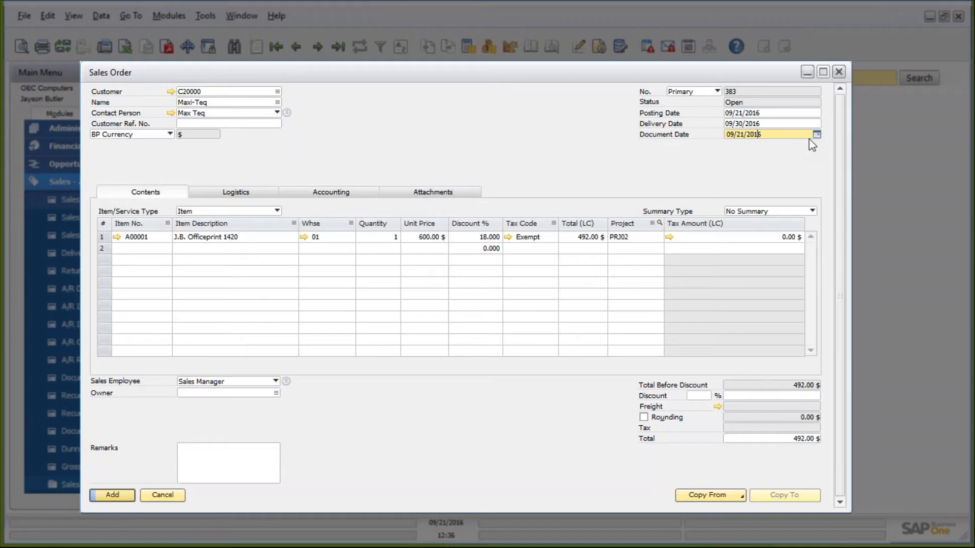
pyautogui.hotkey('shift', 'Tab')
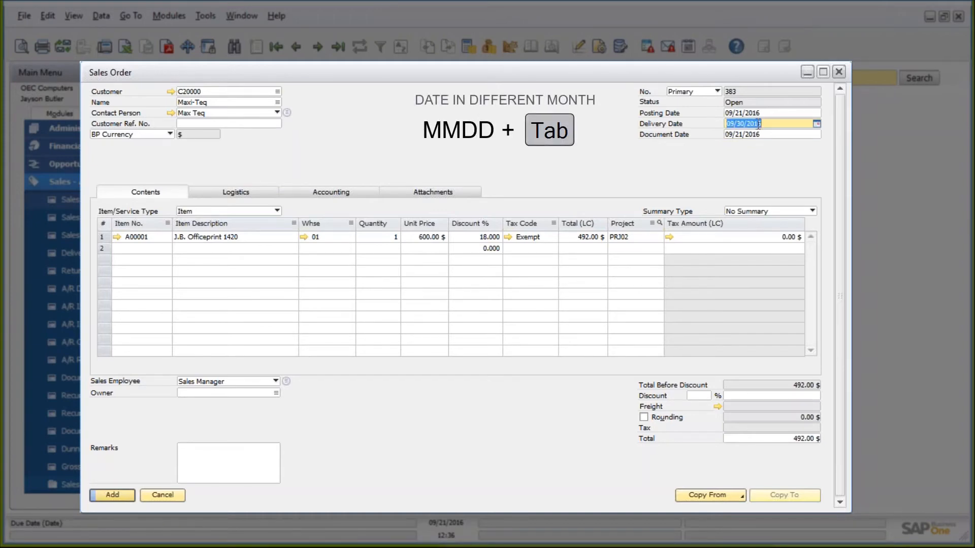
pyautogui.write('1006')
pyautogui.press('Tab')
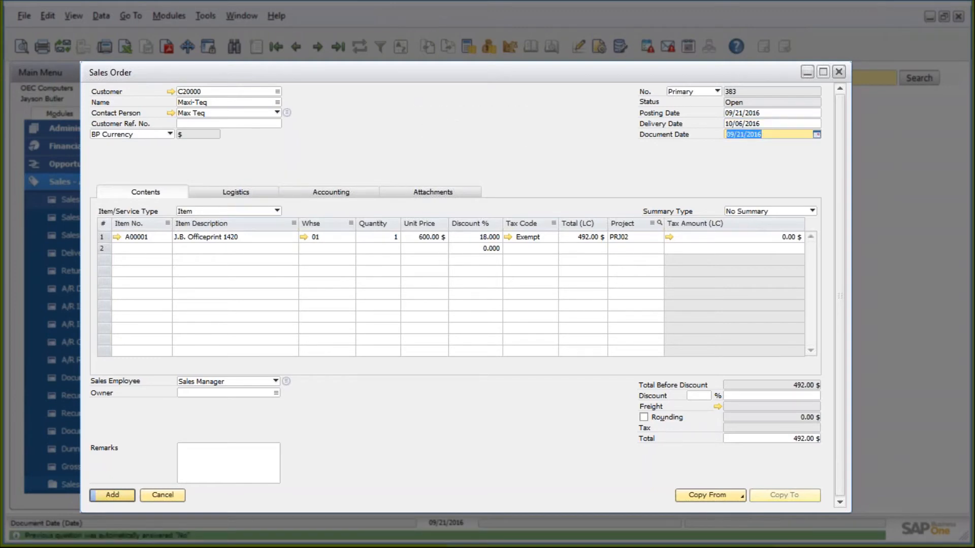
# Dismiss the calendar picker and enter a single letter to set Delivery Date to today, 09/21/2016.
pyautogui.click(768, 124)
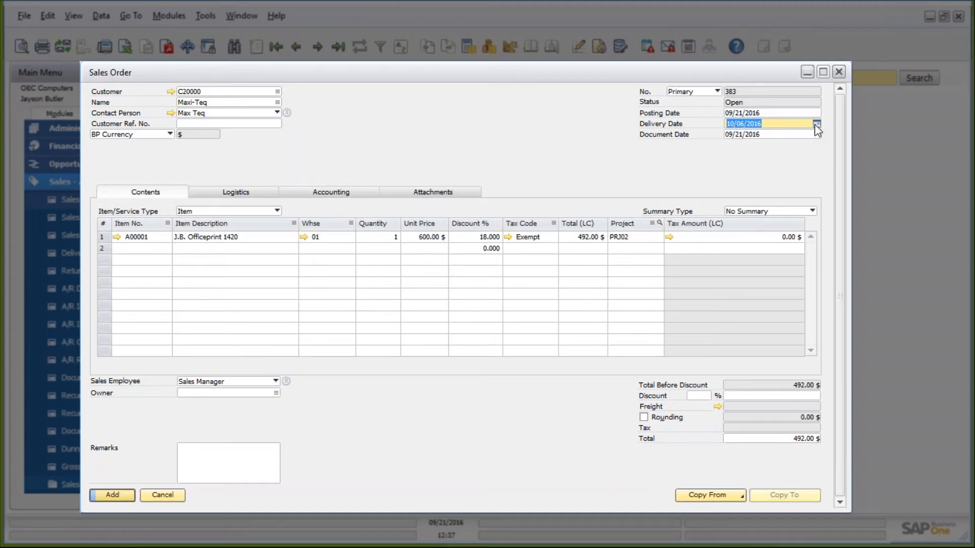
pyautogui.click(816, 123)
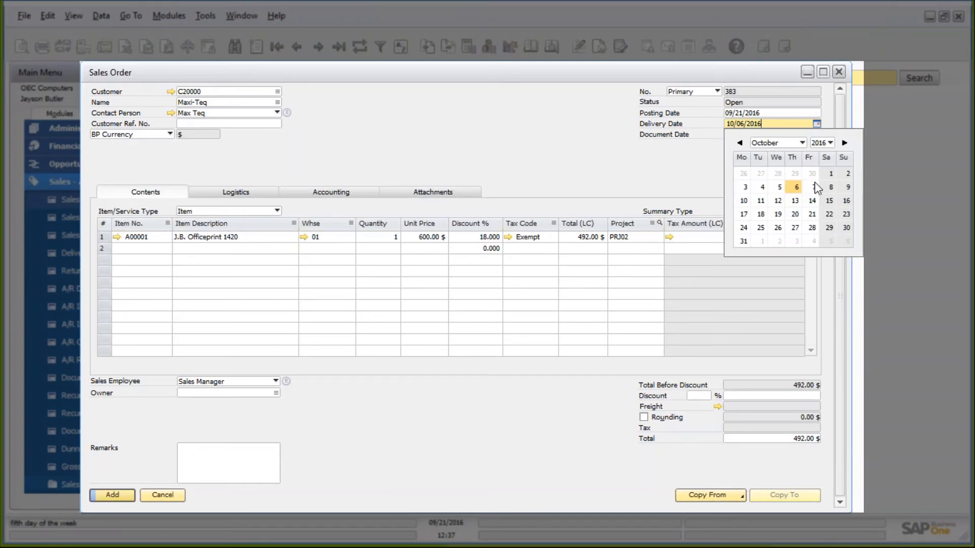
pyautogui.click(698, 135)
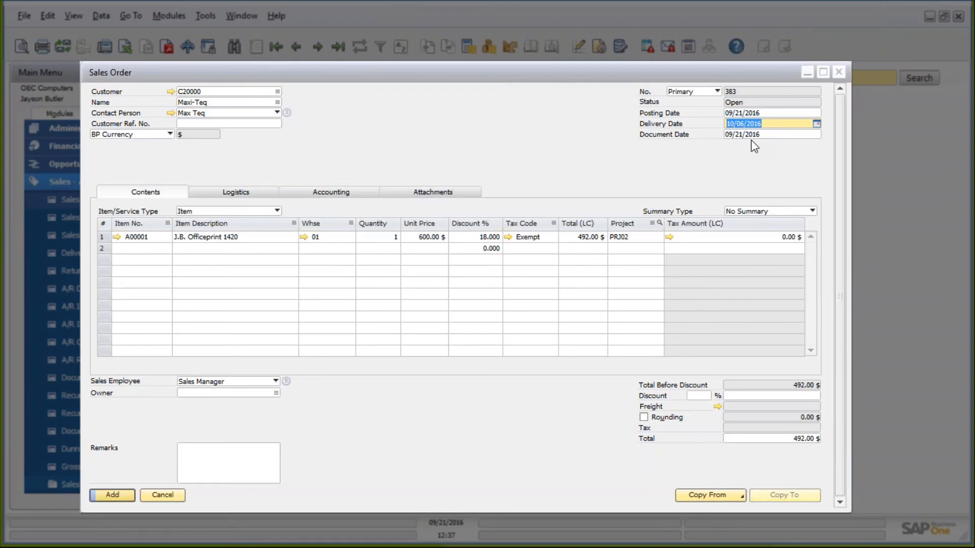
pyautogui.write('j')
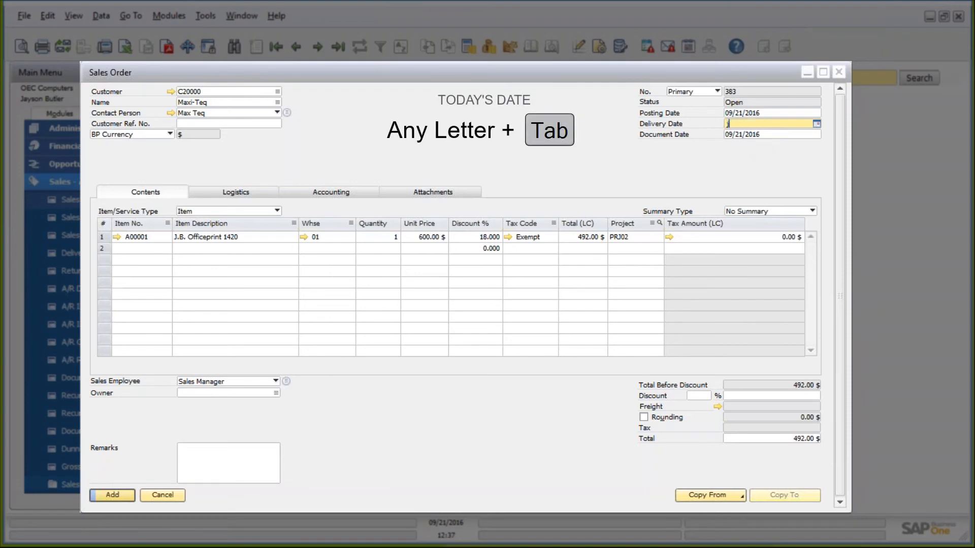
pyautogui.press('Tab')
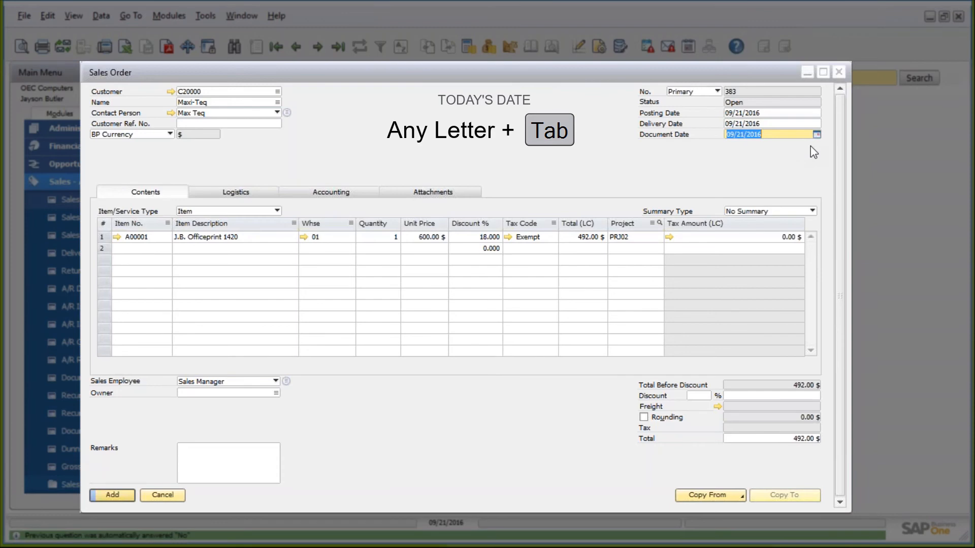